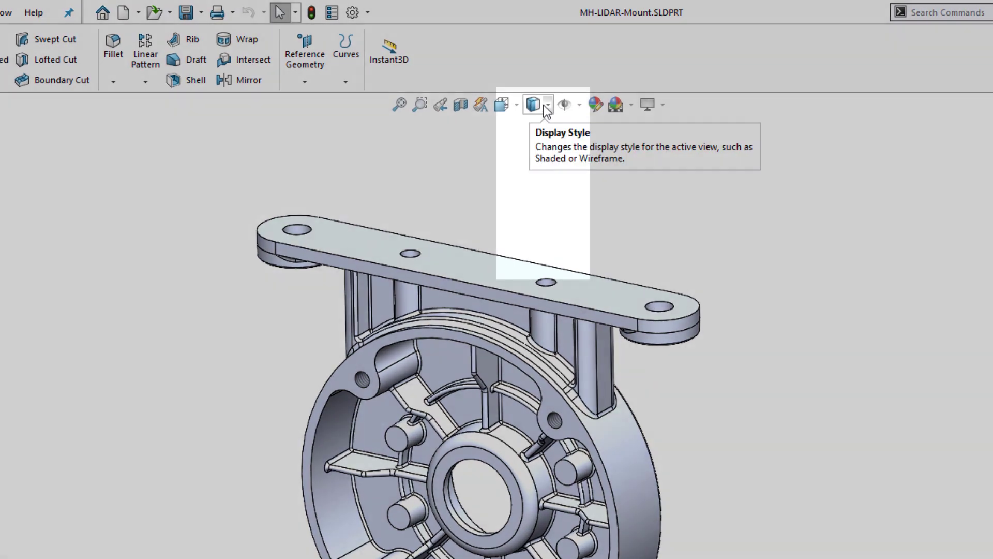
Cycle the mount's display style through Shaded, Hidden Lines Removed and Hidden Lines Visible.
click(544, 105)
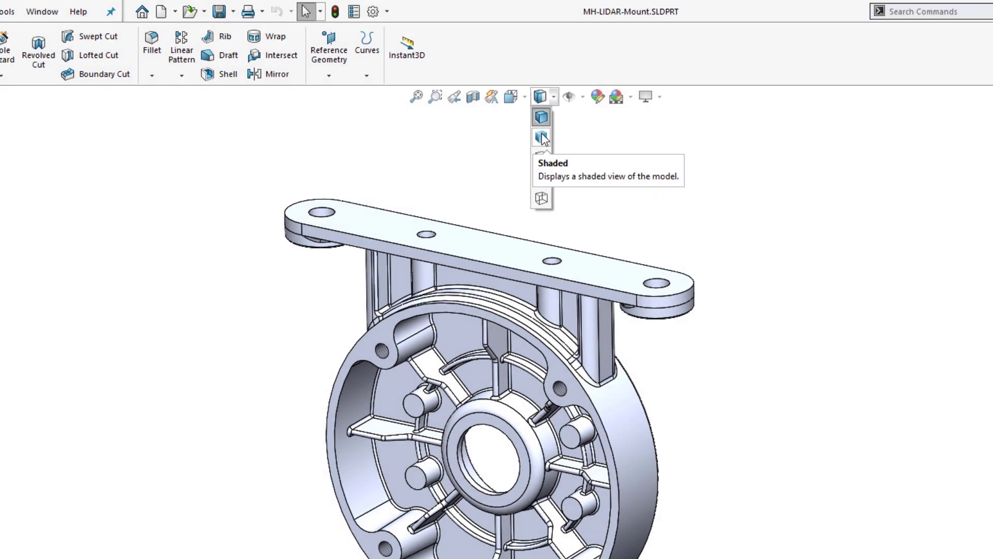
click(536, 149)
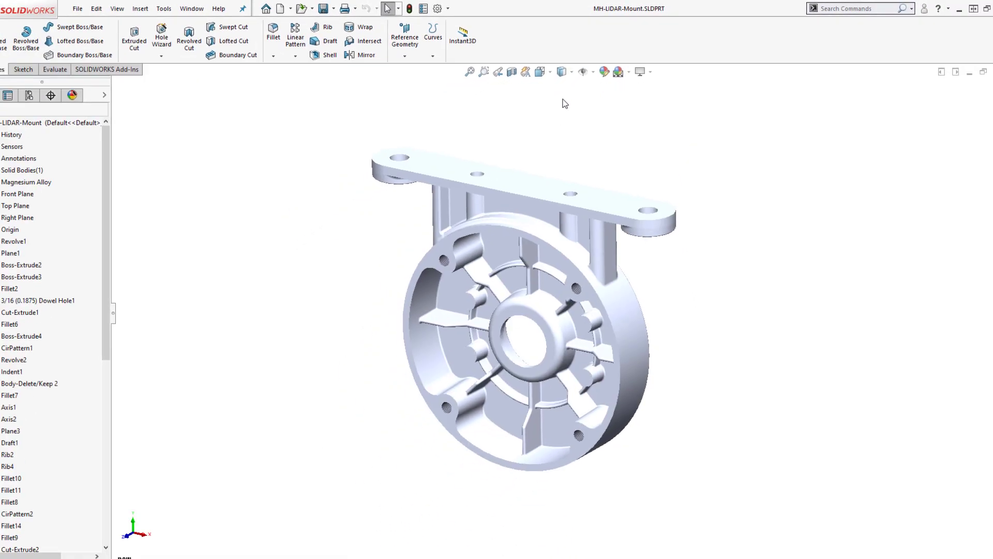
click(564, 69)
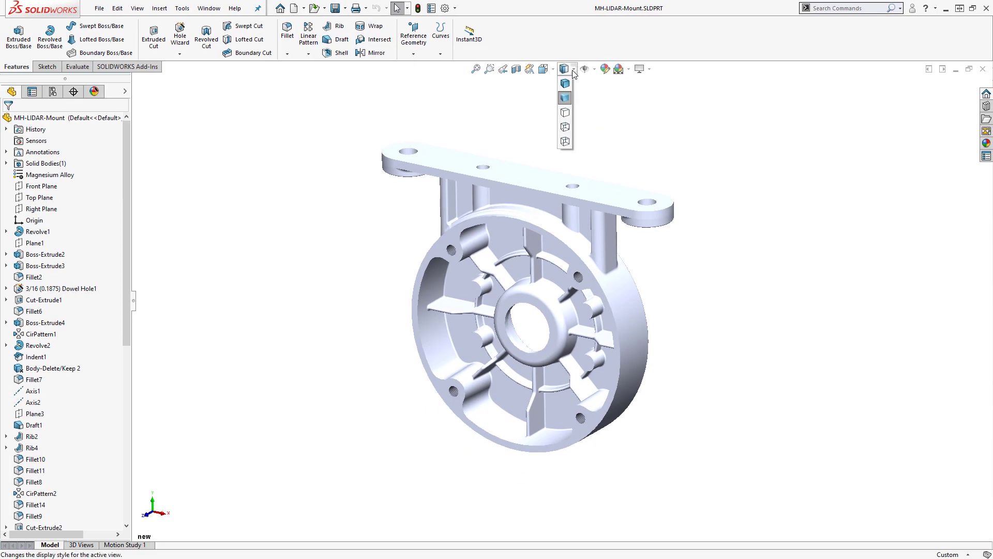
click(566, 112)
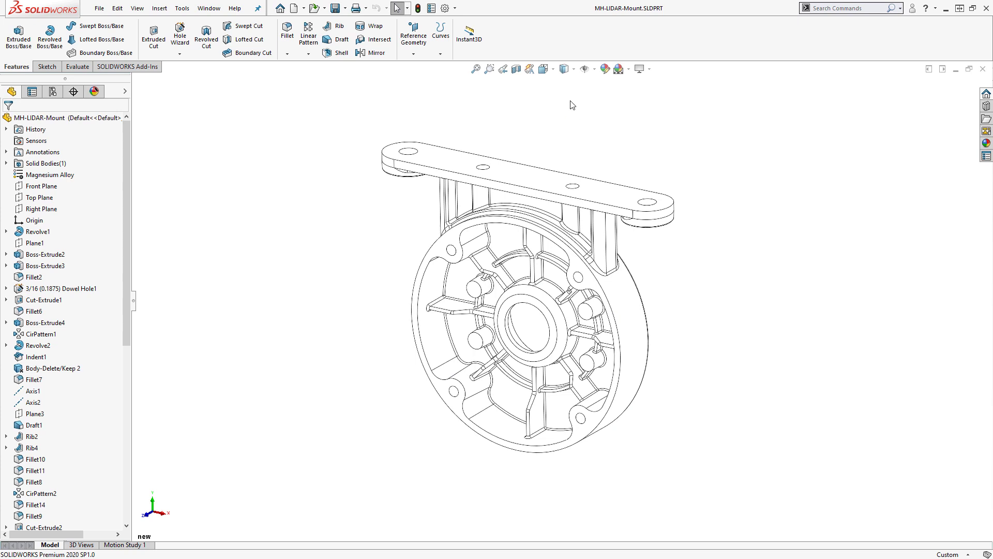
click(574, 71)
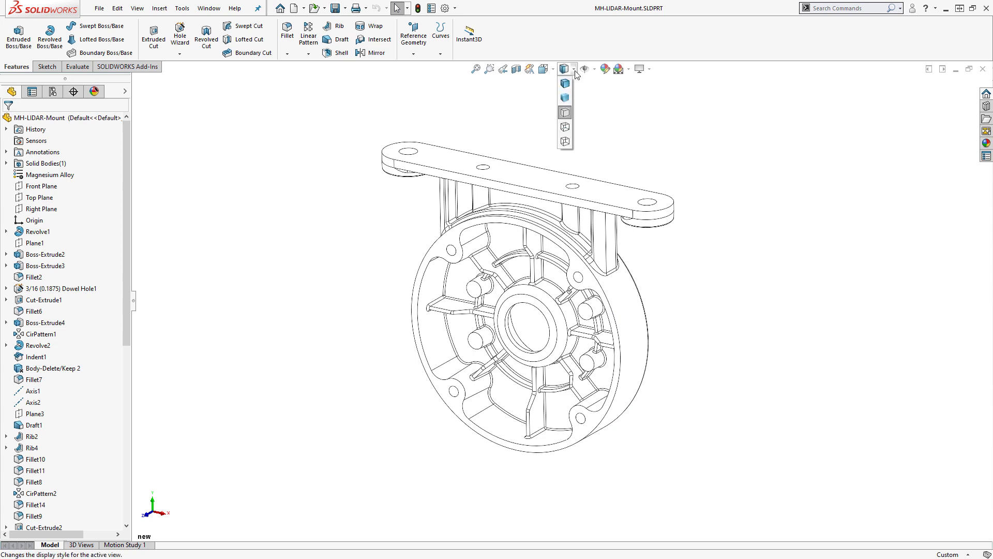
click(569, 126)
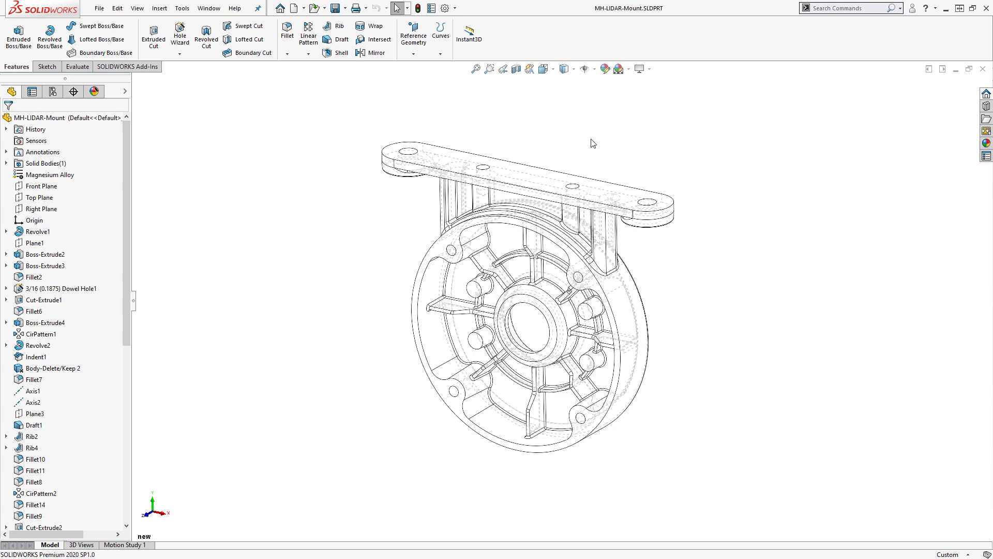
Rotate to the mount's back face, select it, and start a Hole Wizard hole there.
middle_drag(752, 298, 562, 304)
key(Escape)
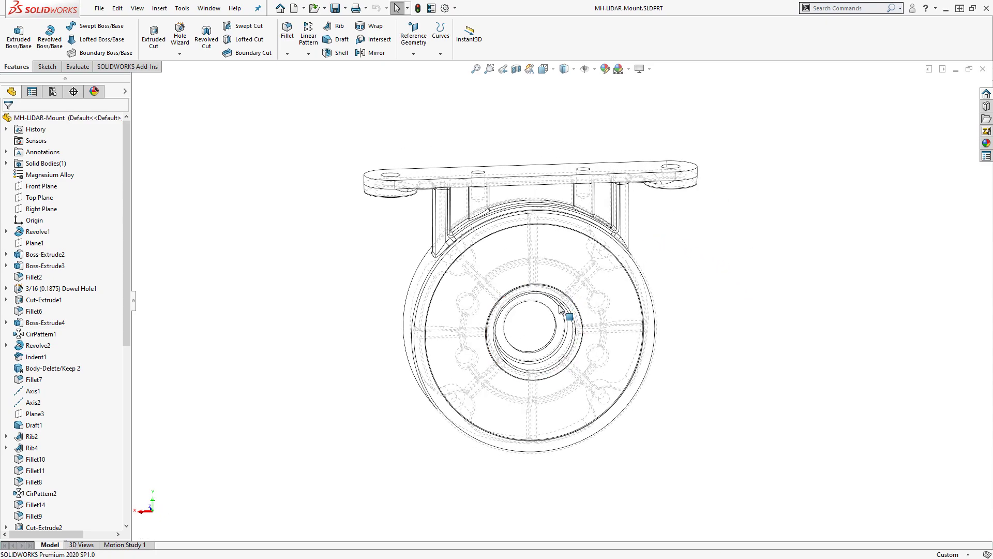
click(518, 256)
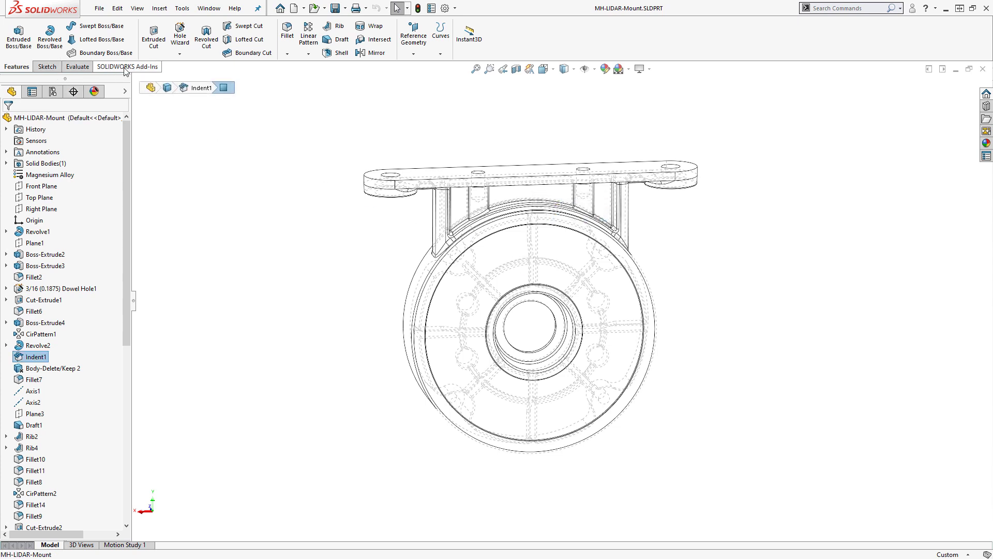
click(180, 35)
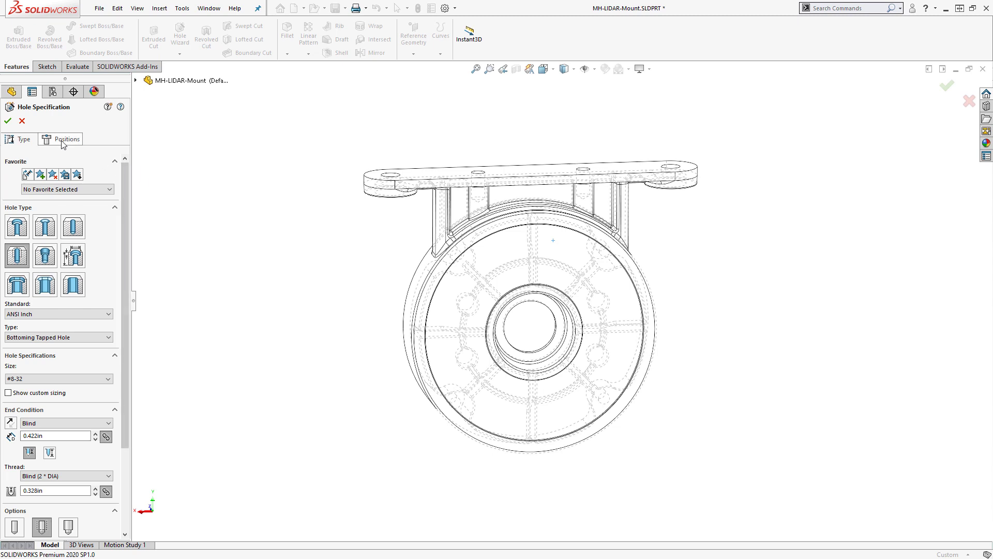
Place #8-32 tapped holes upper-left, lower-left, upper-right and lower-right of the bore, and confirm.
click(61, 140)
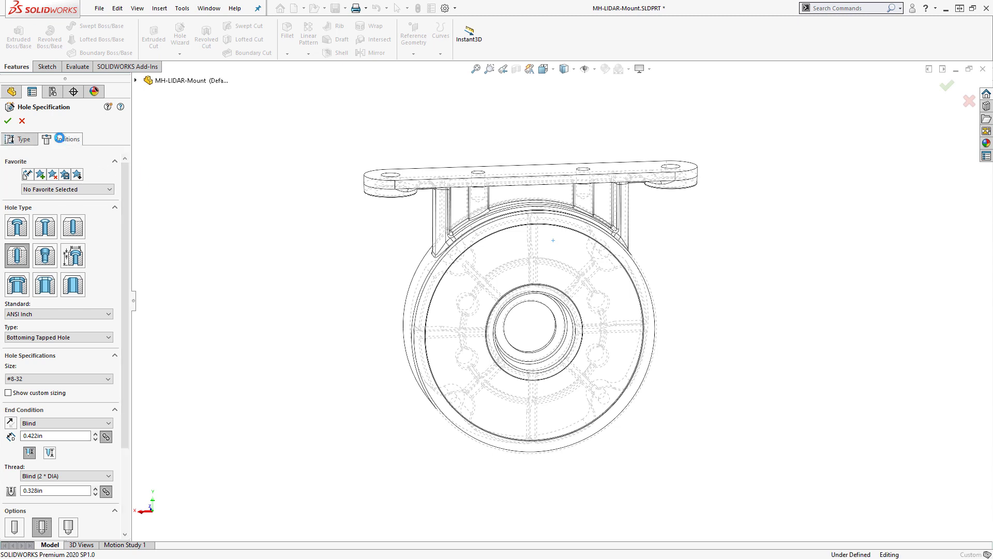
click(466, 302)
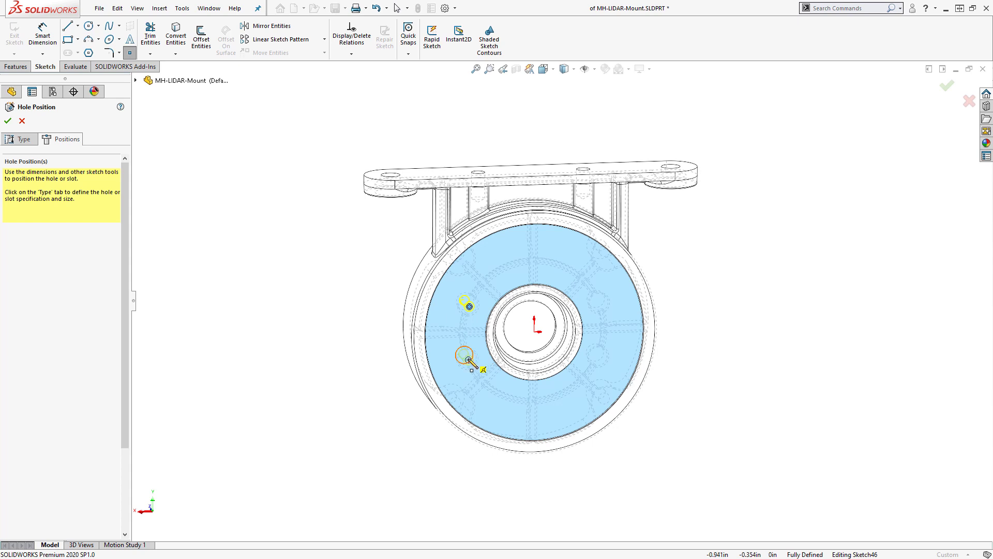
click(468, 359)
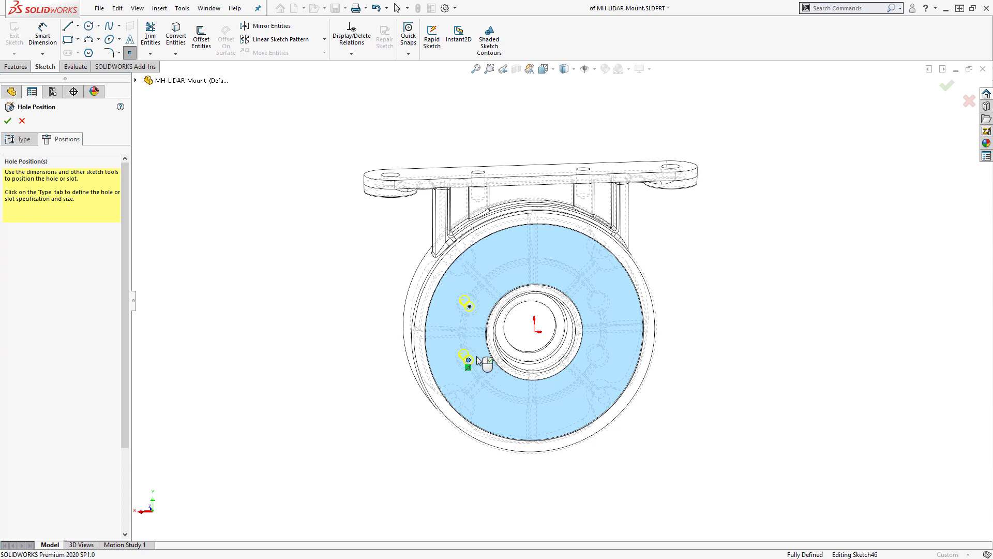
click(600, 304)
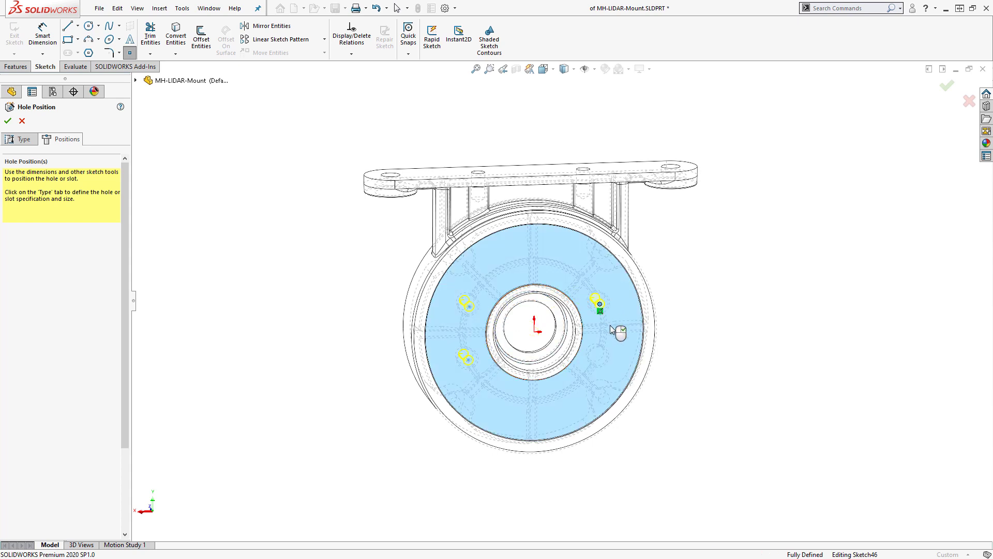
click(599, 358)
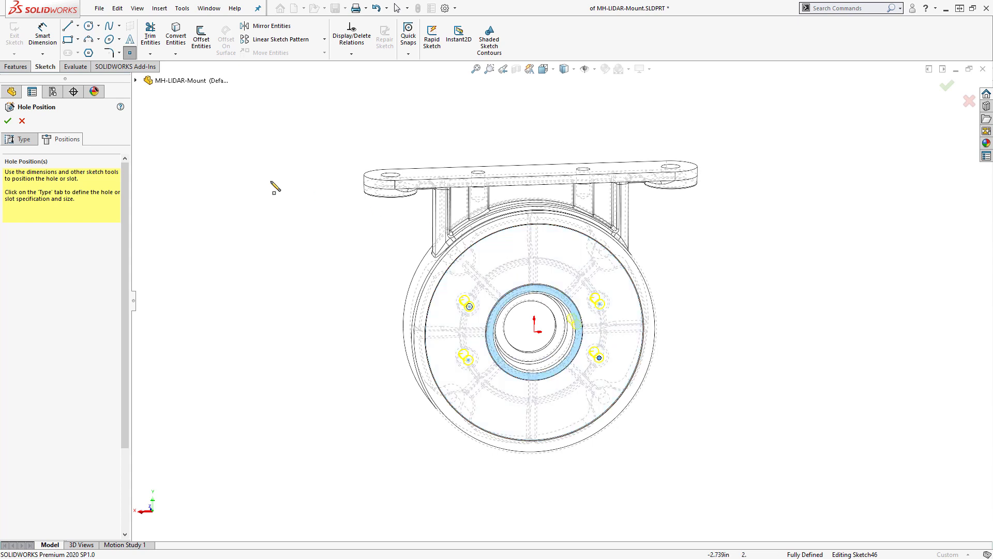
click(8, 120)
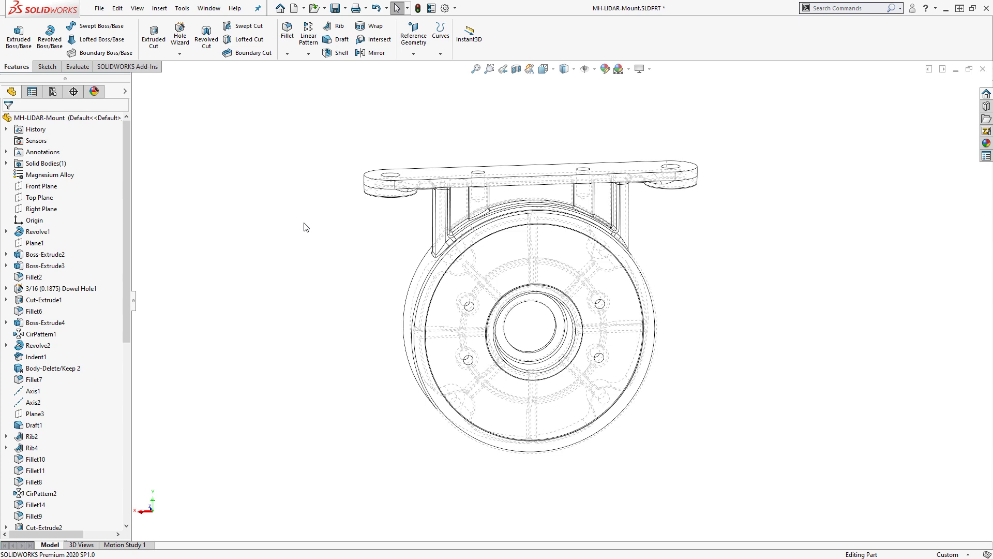
Switch to Shaded With Edges, save MH-LIDAR-Mount, and orbit to an angled view.
click(574, 70)
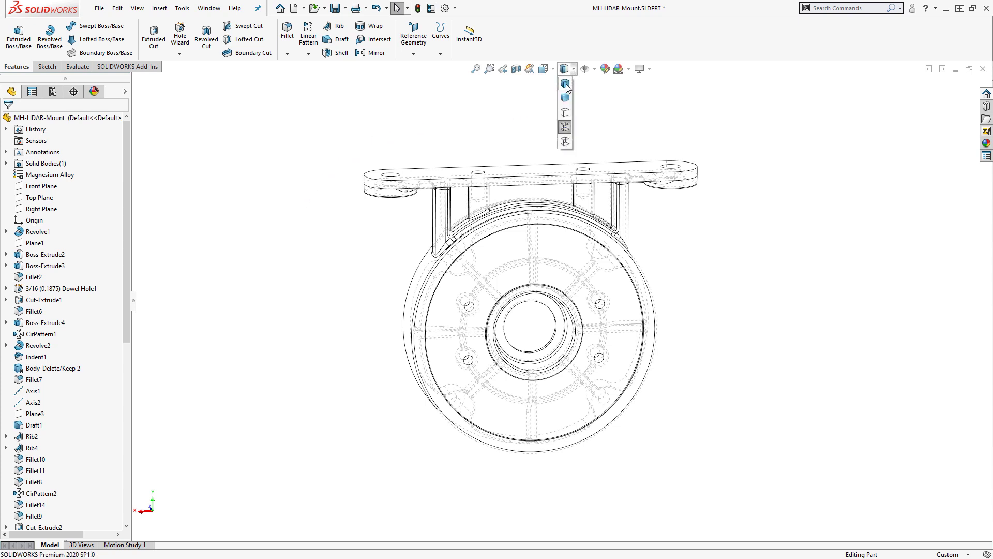
click(566, 84)
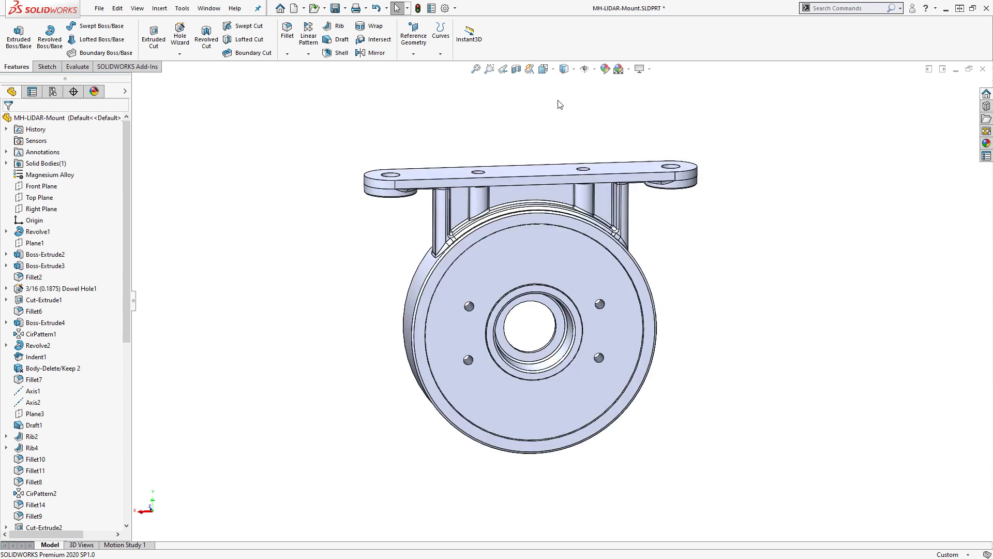
click(337, 11)
middle_drag(331, 201, 302, 247)
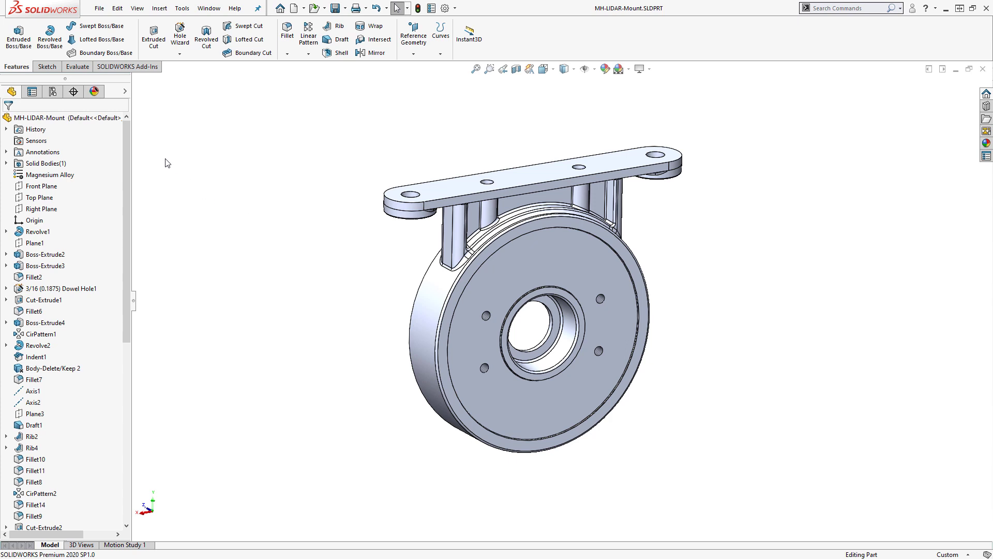
Make the whole MH-LIDAR-Mount part transparent and view it from a more side-on angle.
right_click(88, 119)
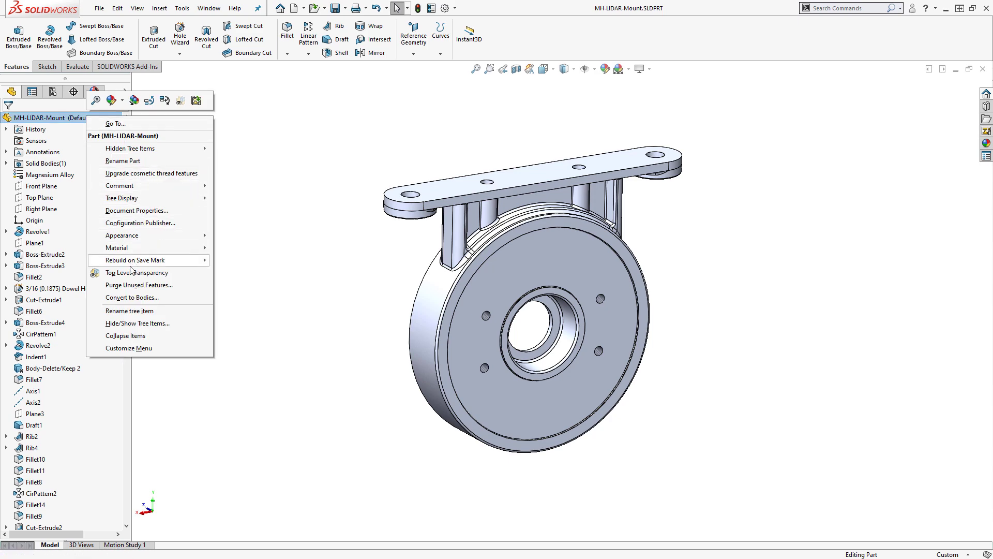
click(128, 273)
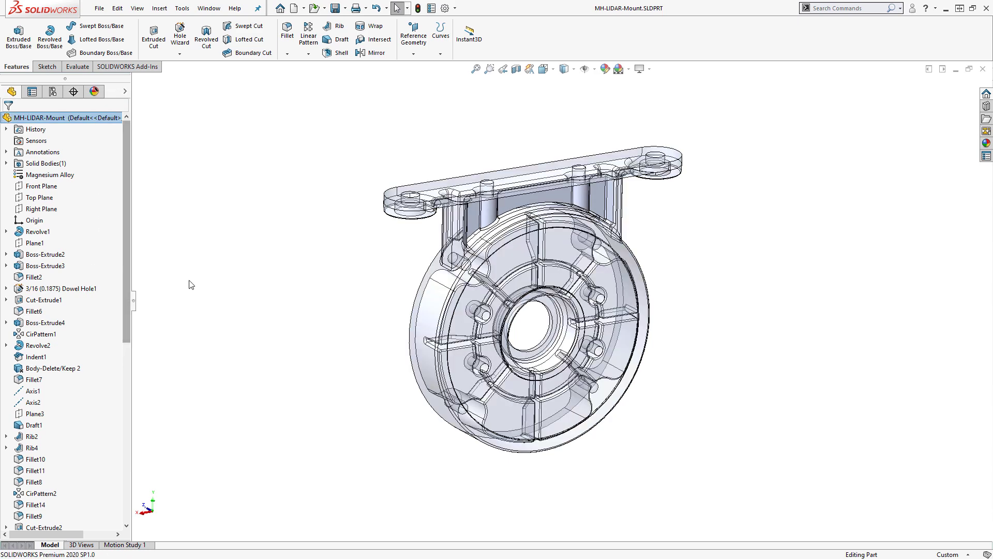
mouse_move(334, 308)
middle_down()
mouse_move(352, 246)
mouse_move(380, 249)
mouse_move(351, 260)
mouse_move(345, 301)
middle_up()
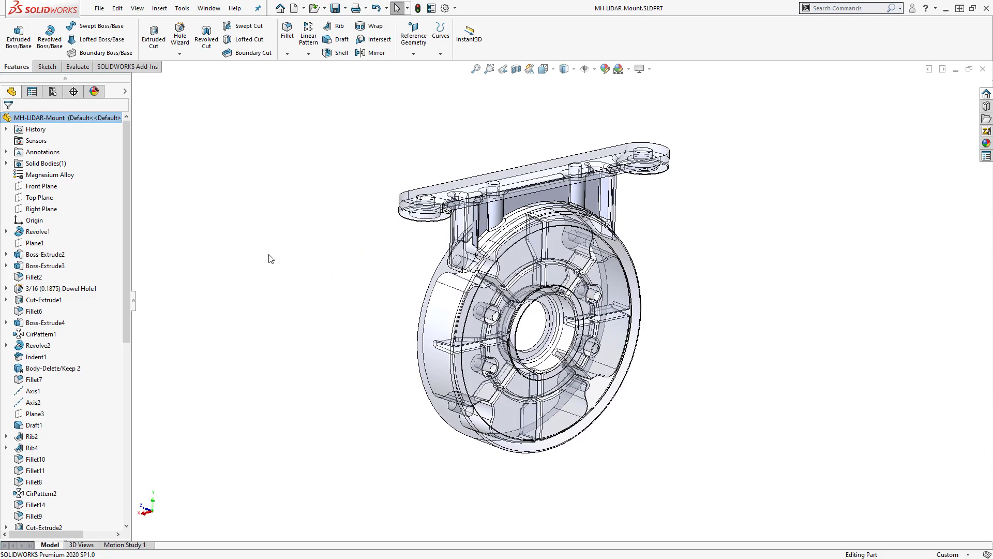
Turn off top-level transparency and orbit around to show the part's back.
right_click(115, 121)
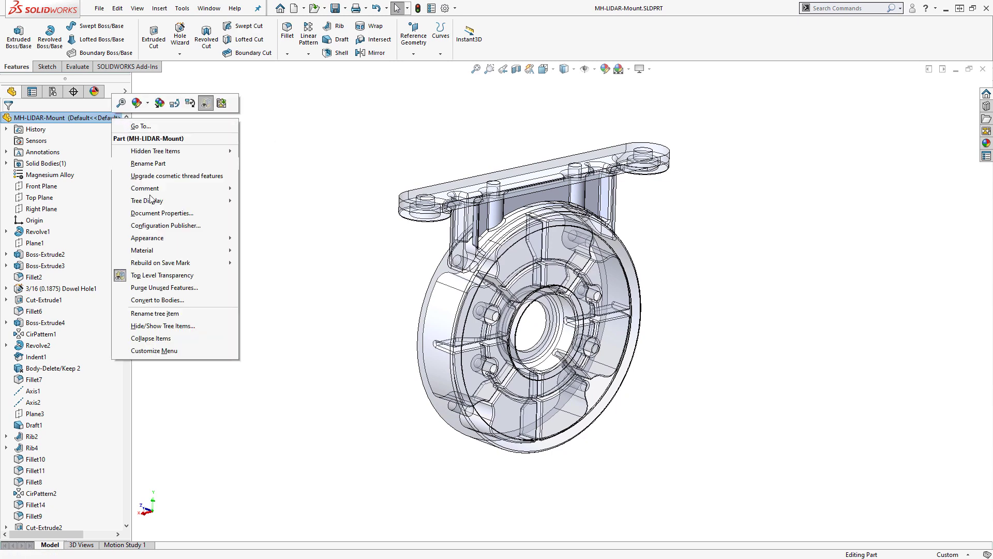
click(165, 275)
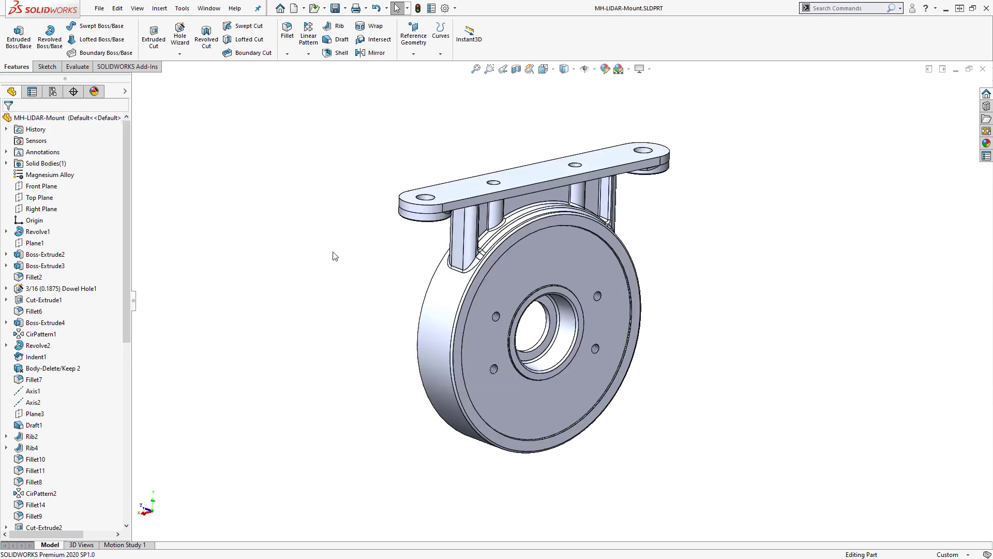
middle_drag(335, 254, 379, 305)
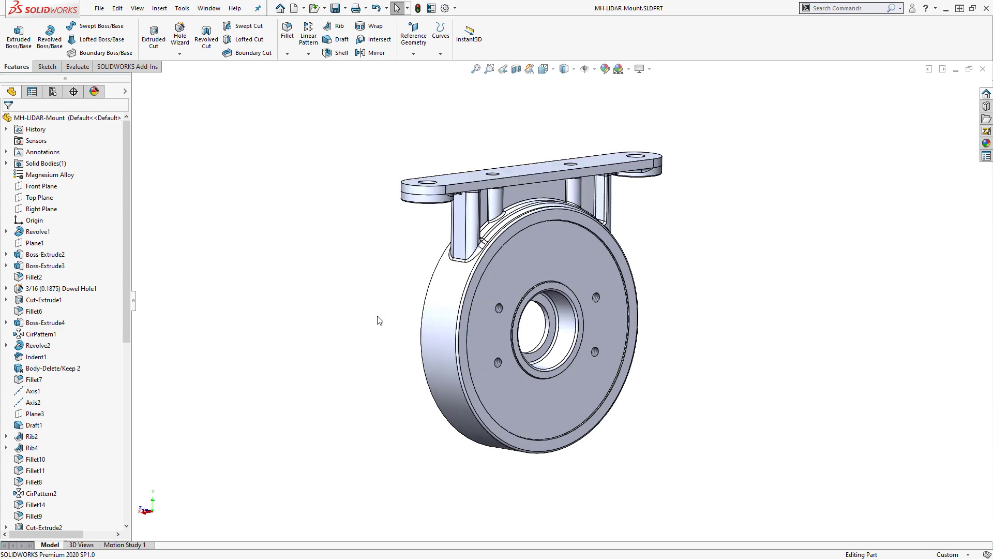
middle_drag(378, 319, 496, 339)
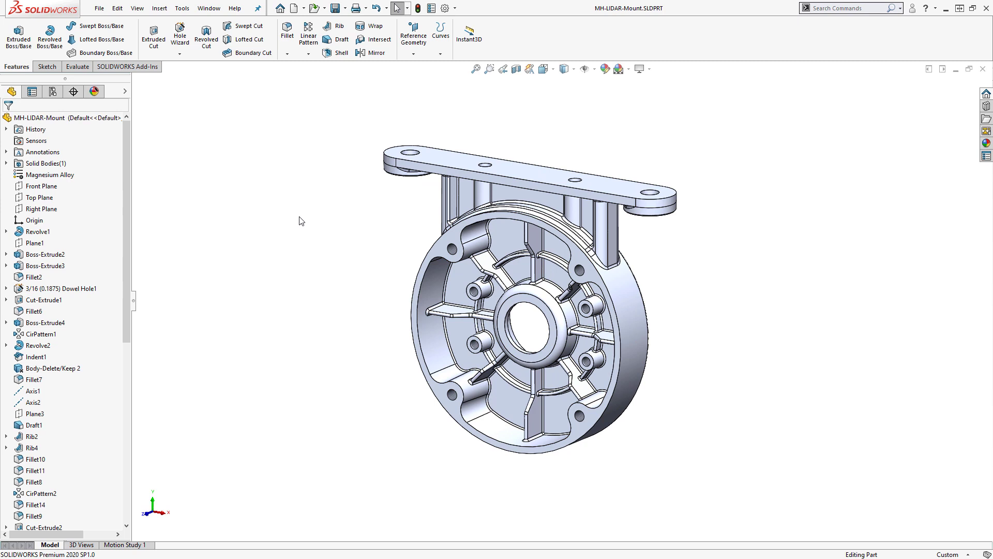
Show tangent edges as phantom lines, then switch to Tangent Edges Removed.
click(137, 8)
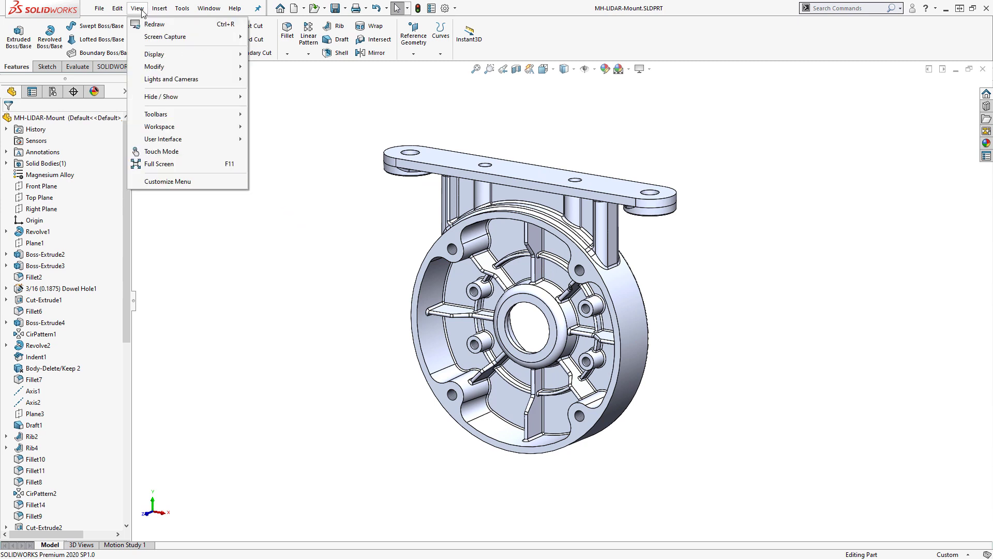
mouse_move(157, 55)
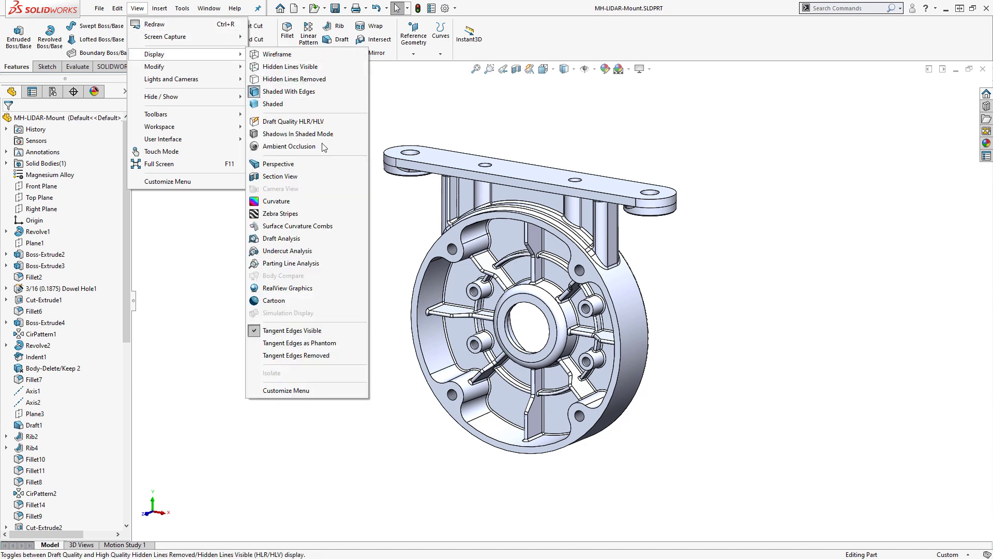
click(292, 344)
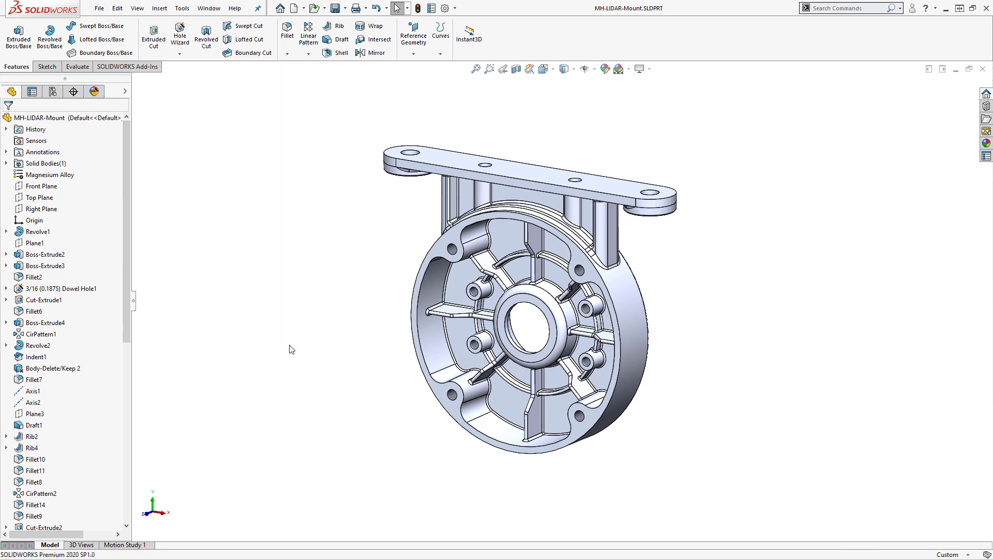
click(137, 9)
mouse_move(148, 55)
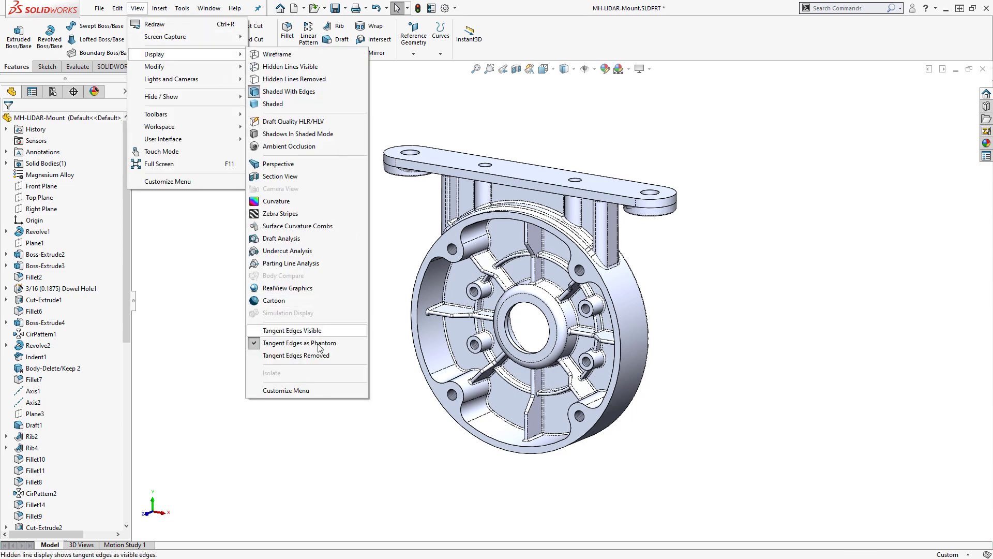
click(305, 357)
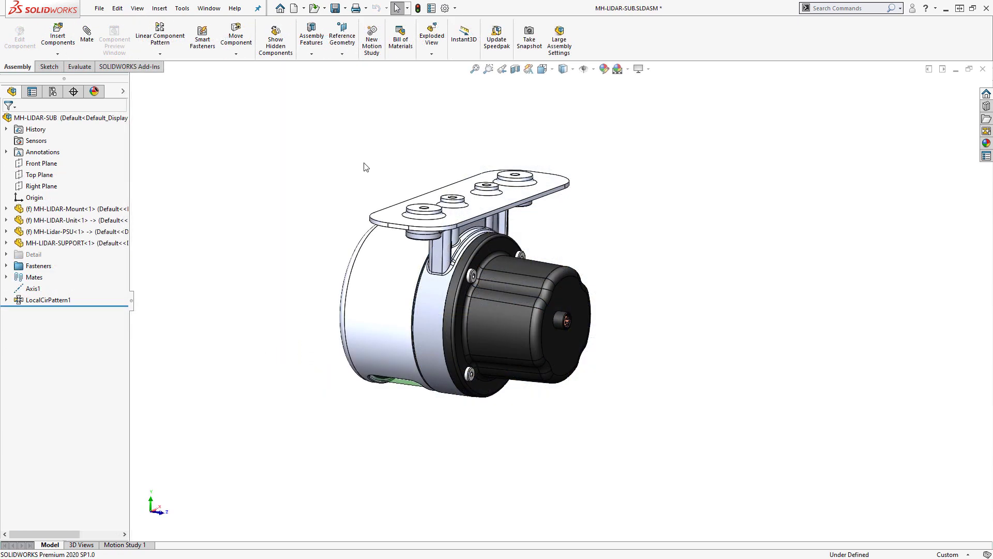
click(573, 69)
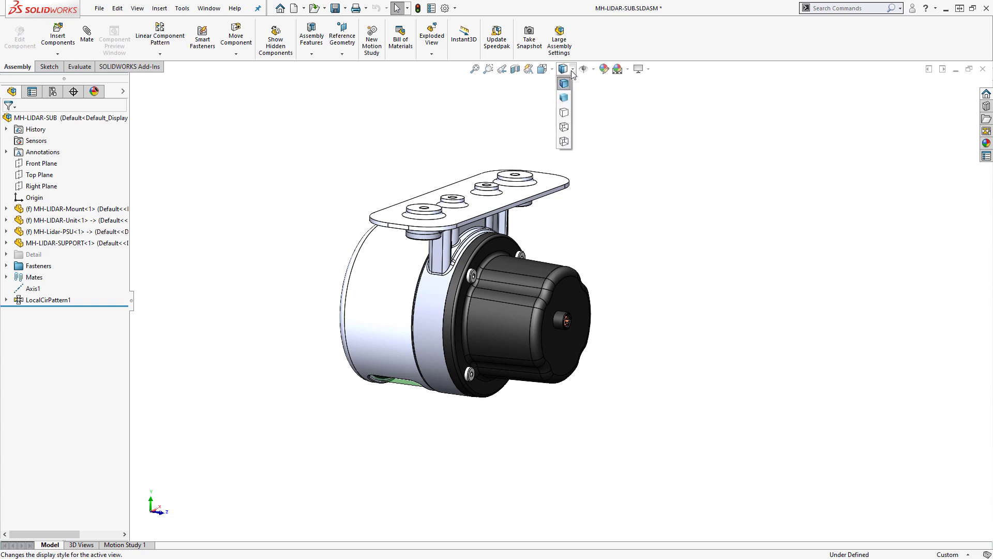
click(568, 113)
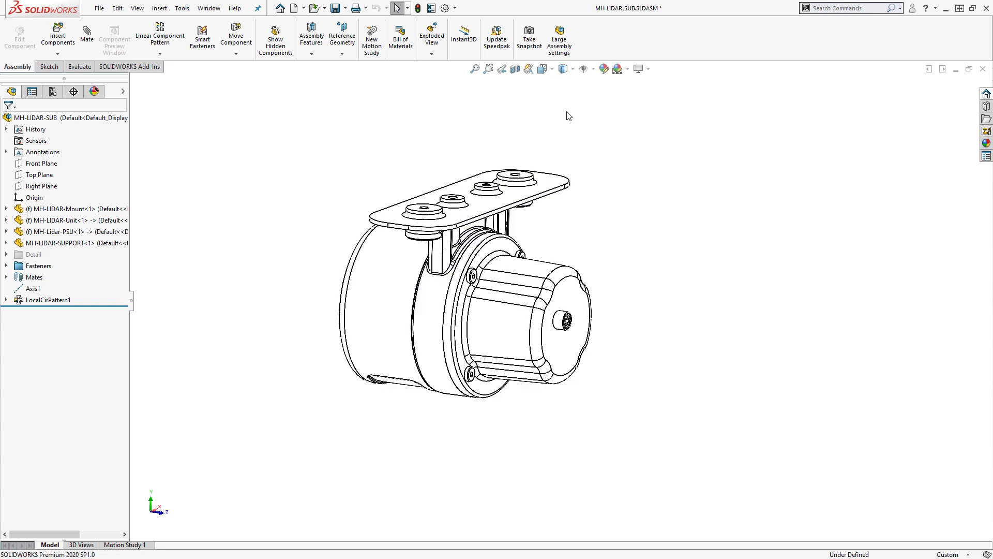
click(572, 70)
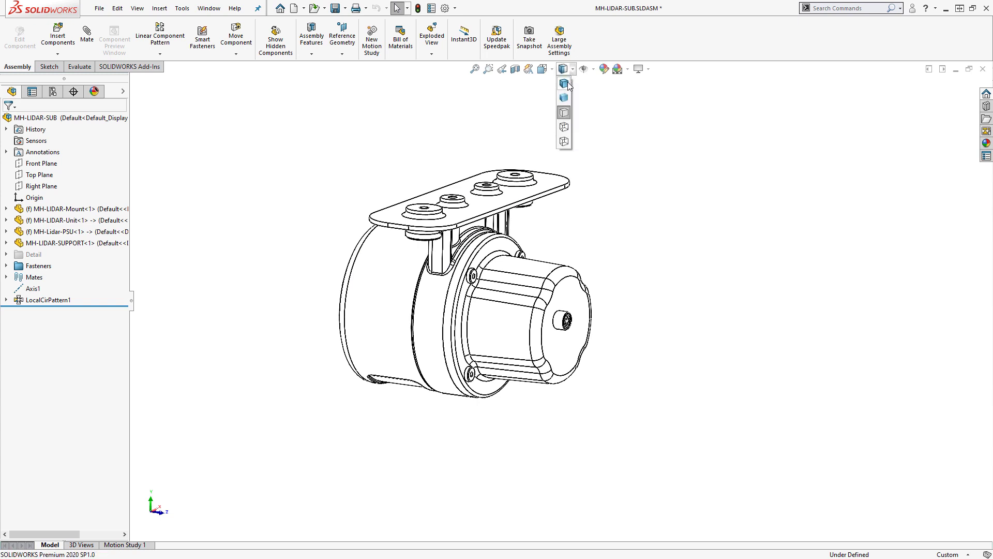
click(564, 83)
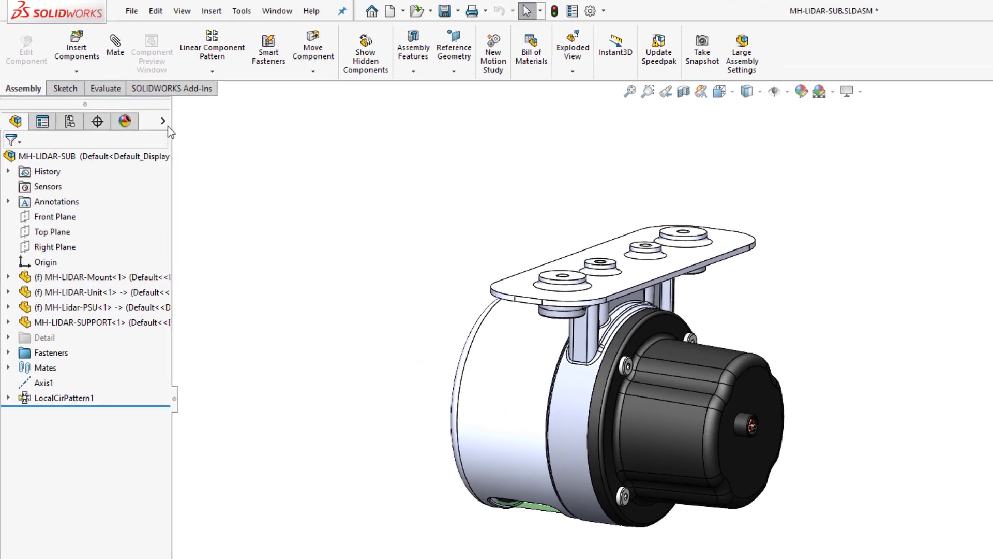
In the display pane, set MH-LIDAR-Unit and MH-LIDAR-SUPPORT to Hidden Lines Removed, then orbit the assembly.
click(124, 92)
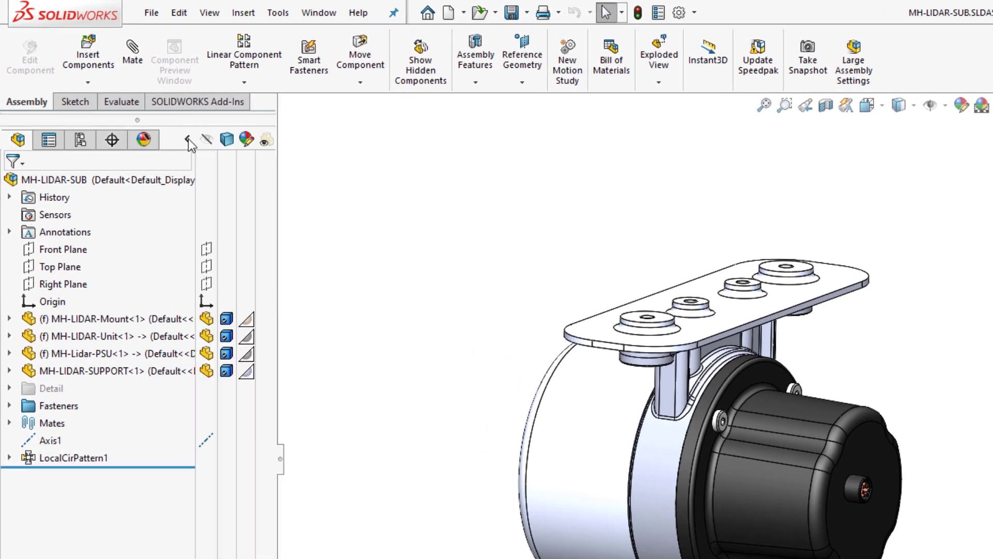
click(228, 339)
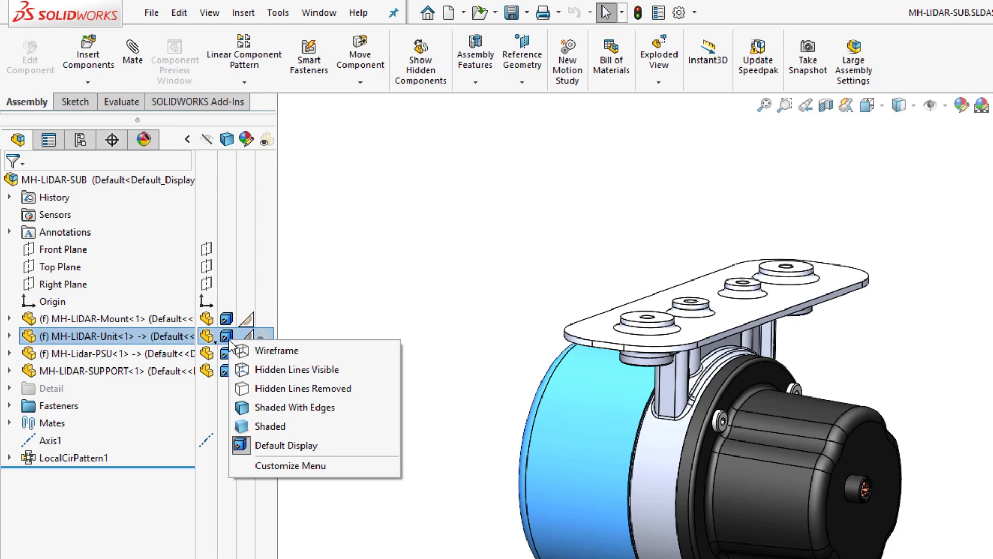
click(275, 388)
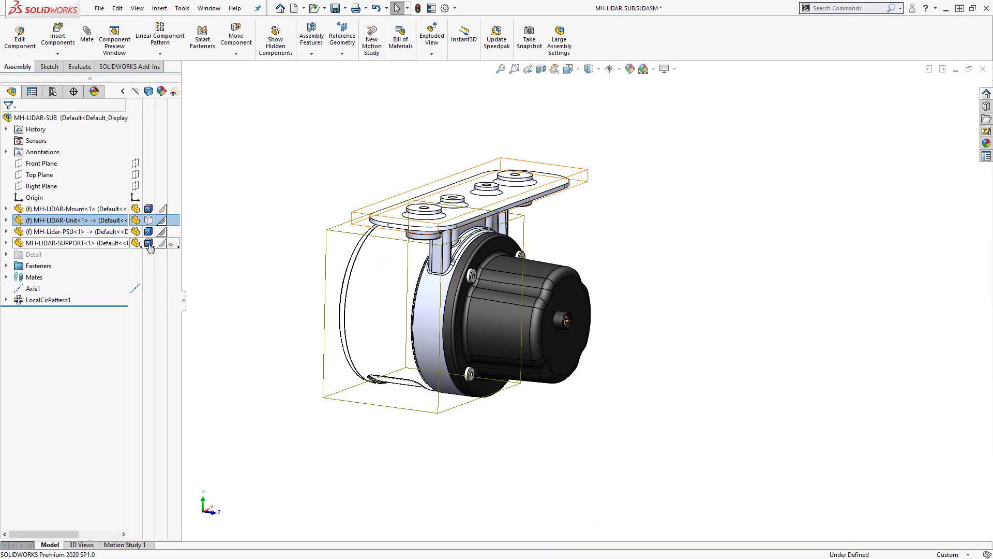
click(148, 243)
click(182, 275)
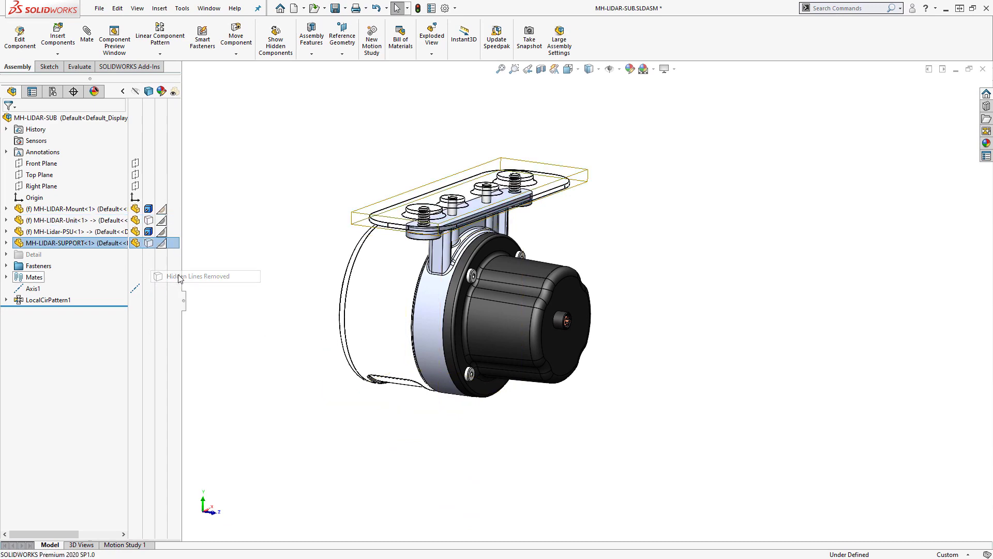
click(333, 190)
mouse_move(373, 183)
middle_down()
mouse_move(377, 253)
mouse_move(388, 173)
mouse_move(473, 141)
mouse_move(368, 155)
mouse_move(367, 198)
middle_up()
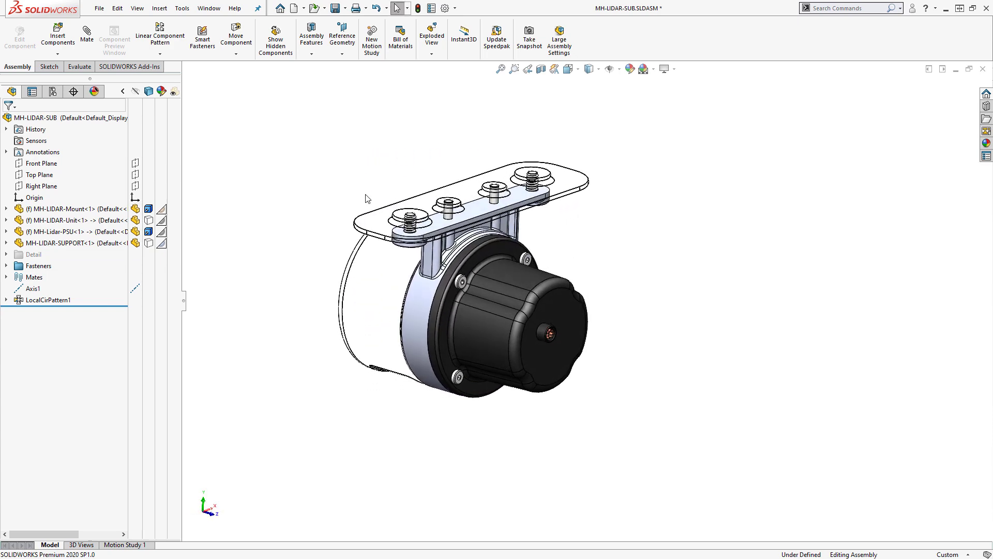
Set MH-Lidar-PSU's transparency in the display pane and orbit to inspect its internal features.
click(173, 235)
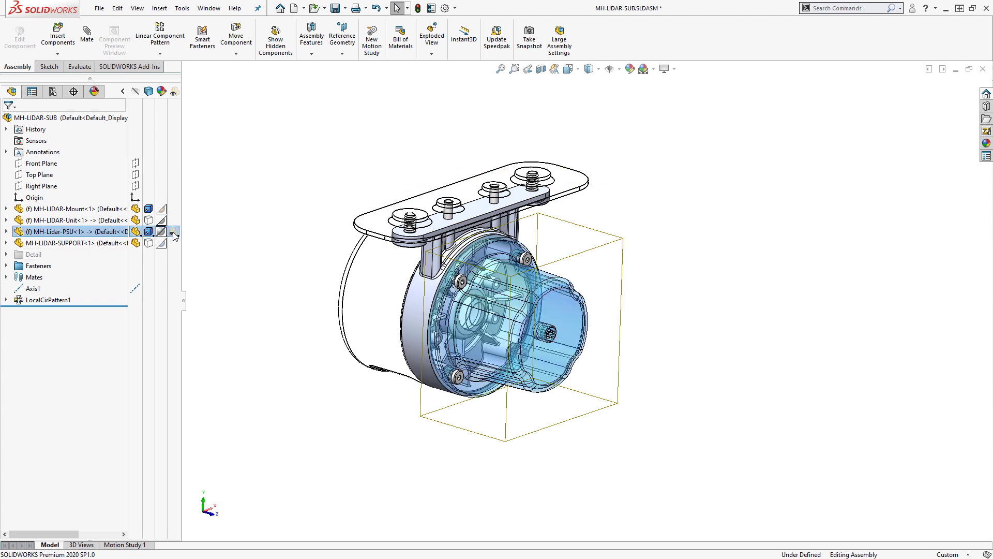
click(316, 195)
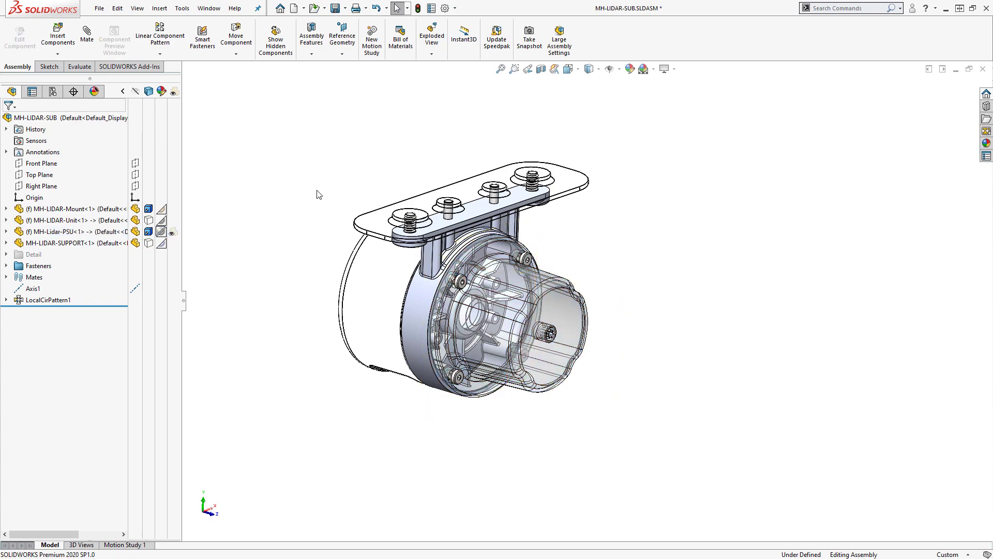
middle_drag(399, 158, 281, 134)
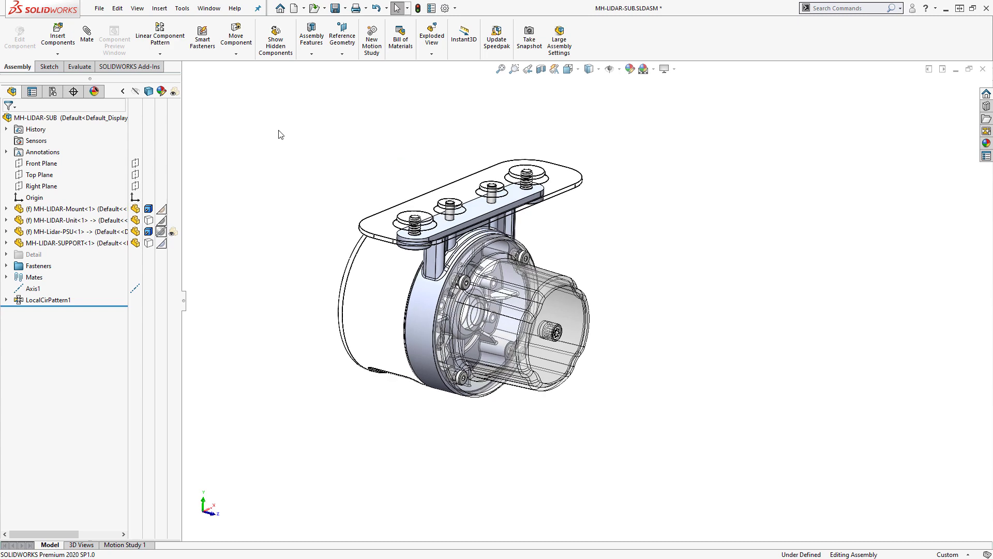
right_click(95, 121)
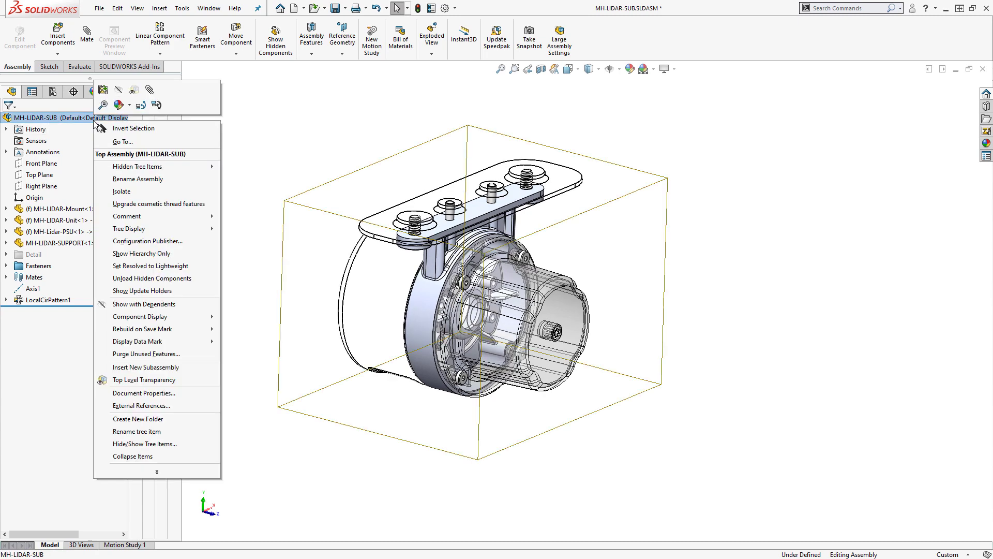